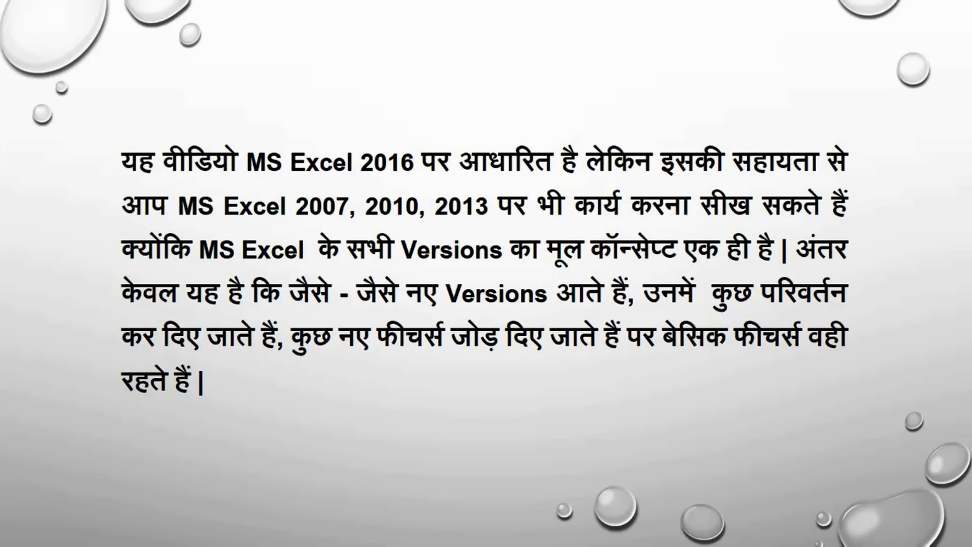
Advance the slideshow to the MS Excel 2016 DCOUNTA title slide
key("Right")
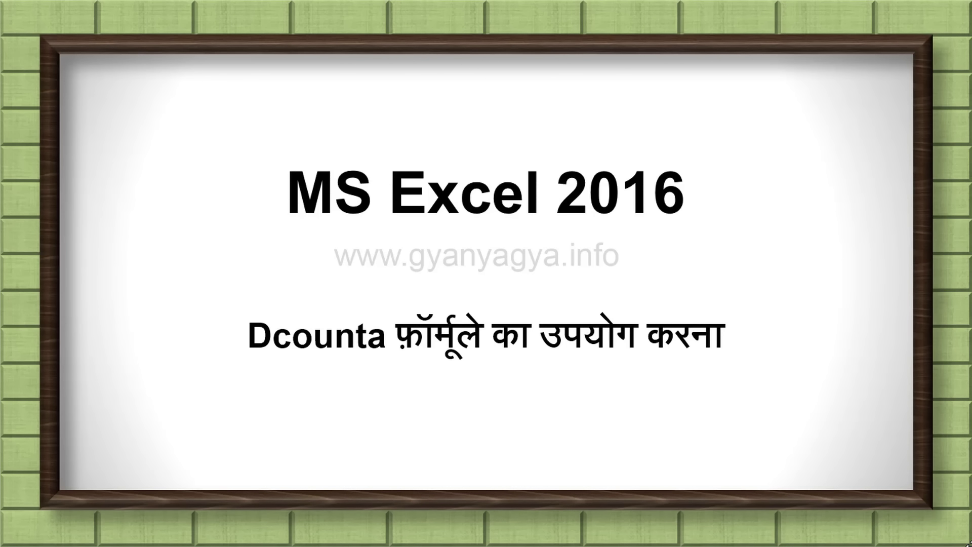
Advance past the introduction slide toward the 'Dcounta Formula In Excel' workbook
key("Right")
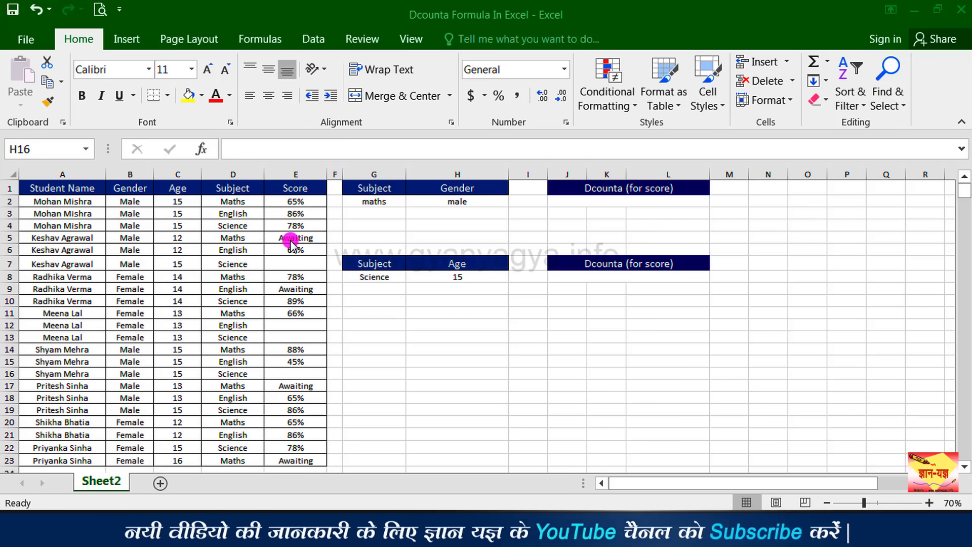
Select Score cell E7, then the first Dcounta (for score) result cell J2
left_click(310, 261)
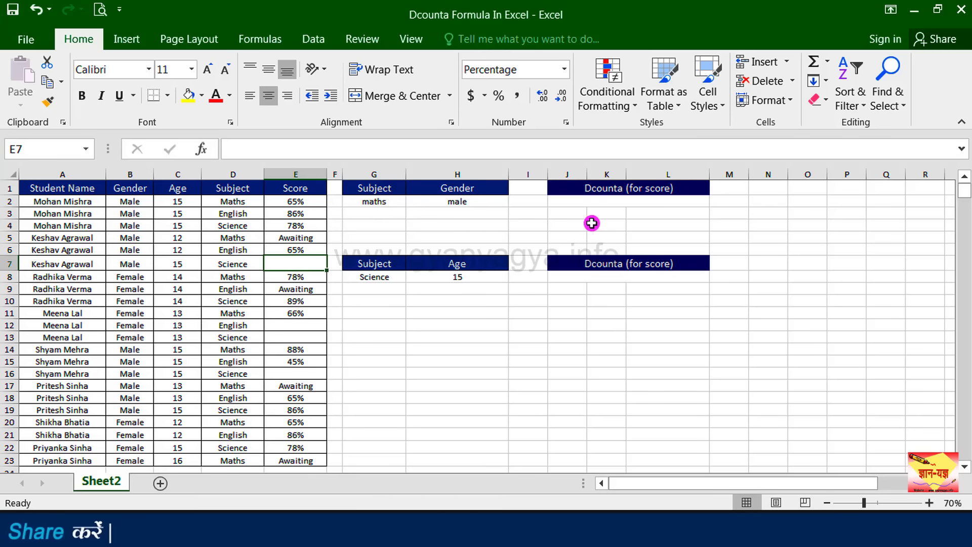
left_click(633, 201)
type("=")
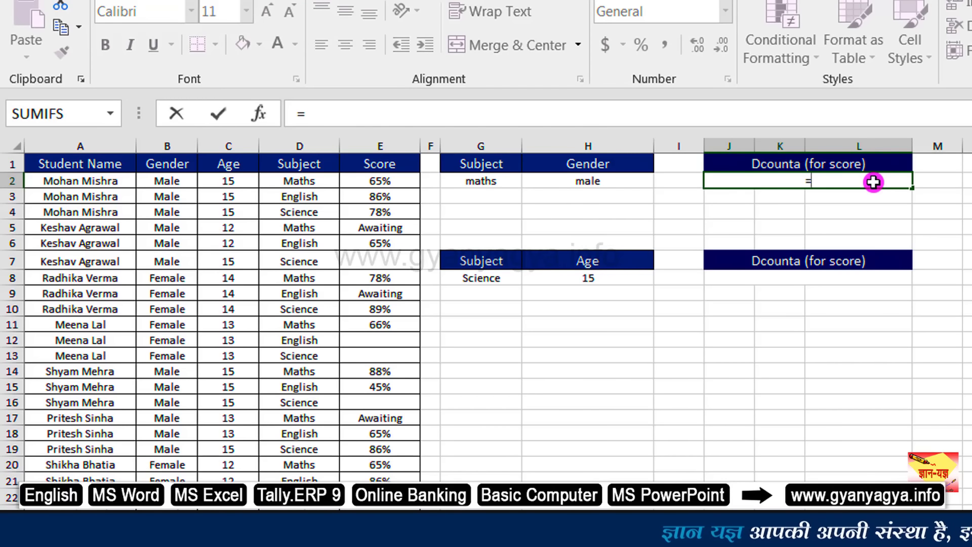
Start a DCOUNTA formula in J2 with the student table A1:E23 as its database
type("dcou")
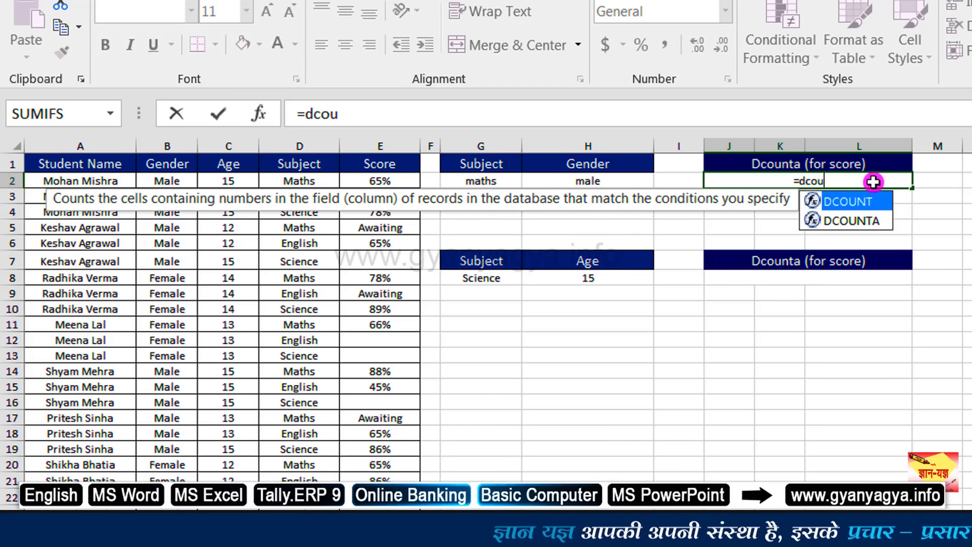
type("n")
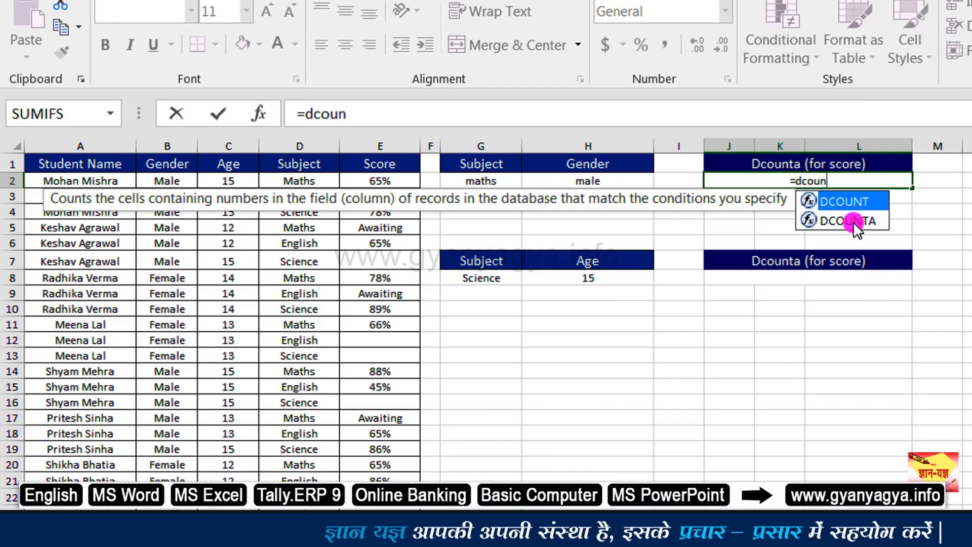
left_click(861, 221)
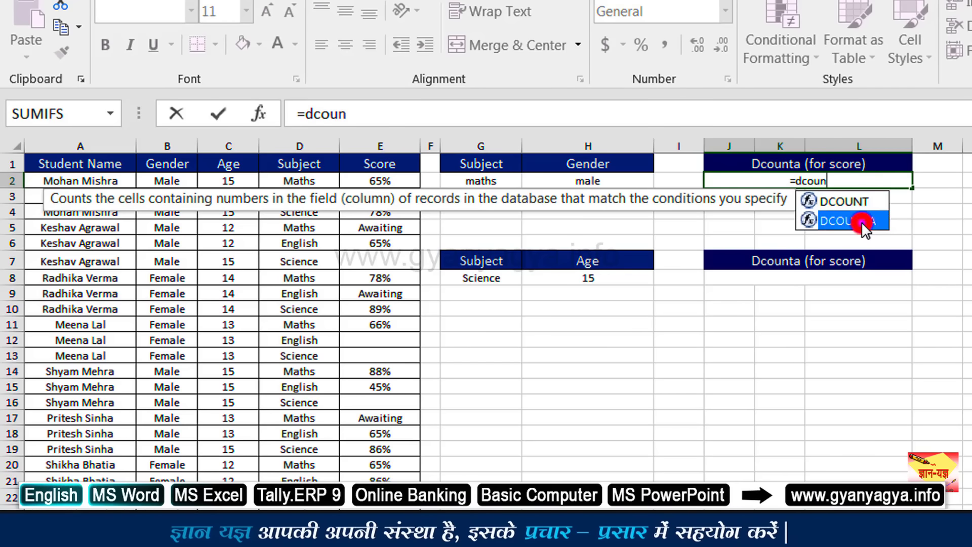
double_click(861, 221)
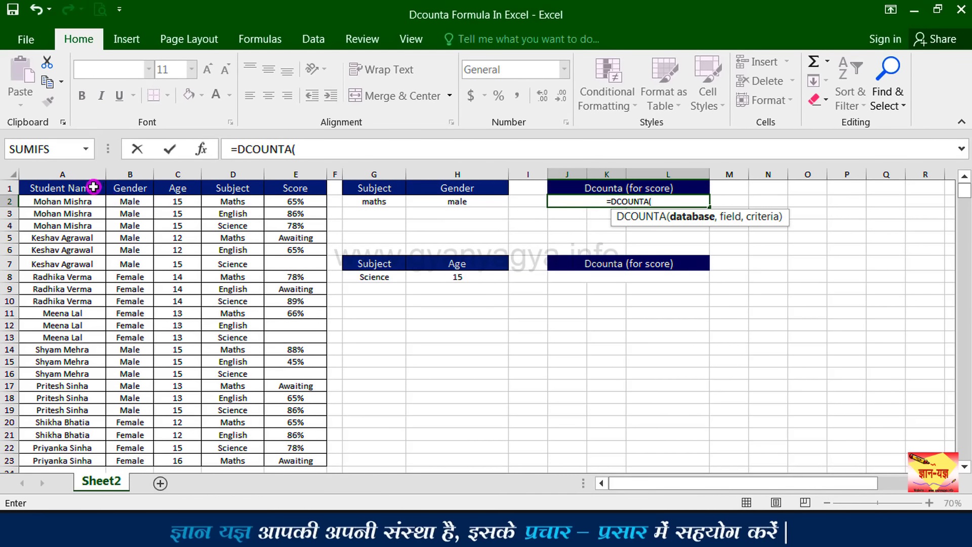
left_click_drag(88, 183, 297, 463)
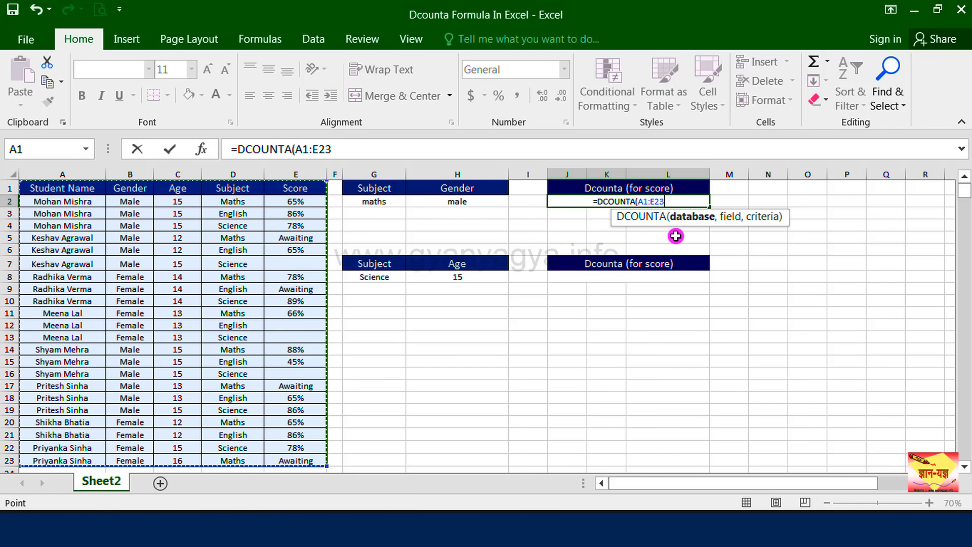
Add field E1 and criteria G1:H2, then enter the formula, returning 4
type(",")
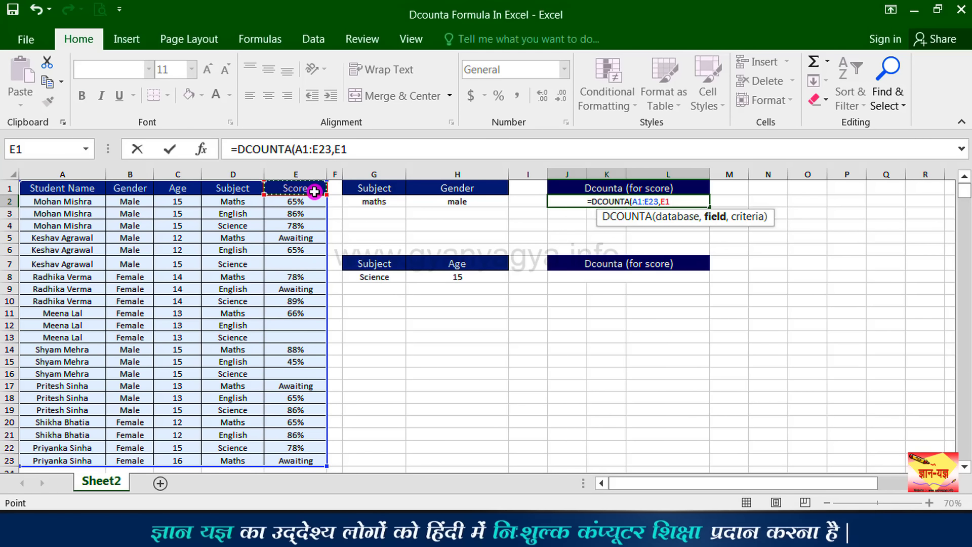
key("comma")
key("BackSpace")
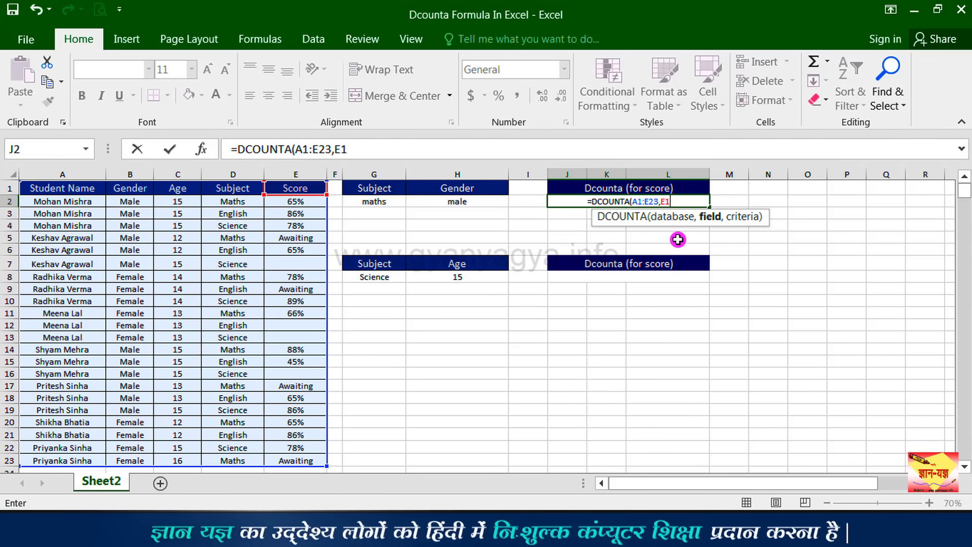
type(",")
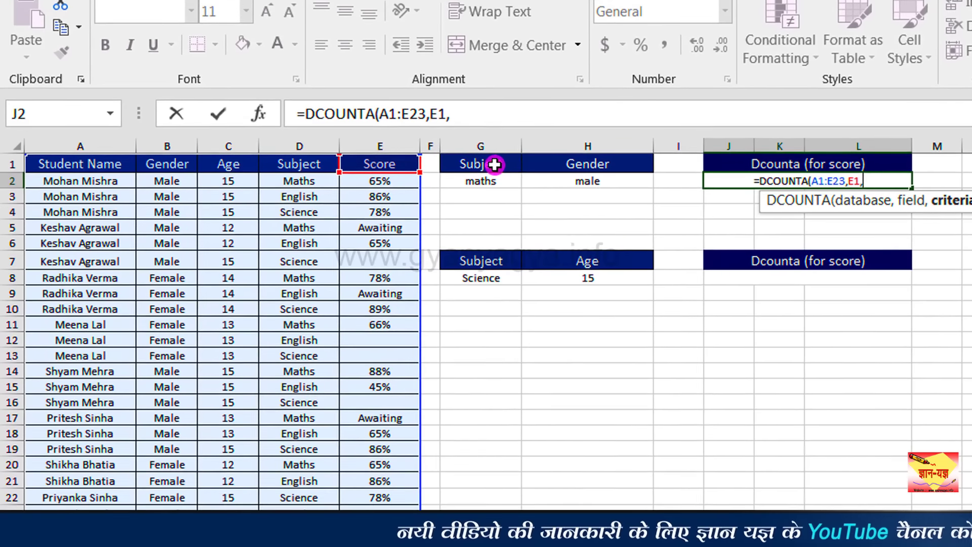
left_click(385, 187)
left_click_drag(536, 176, 549, 187)
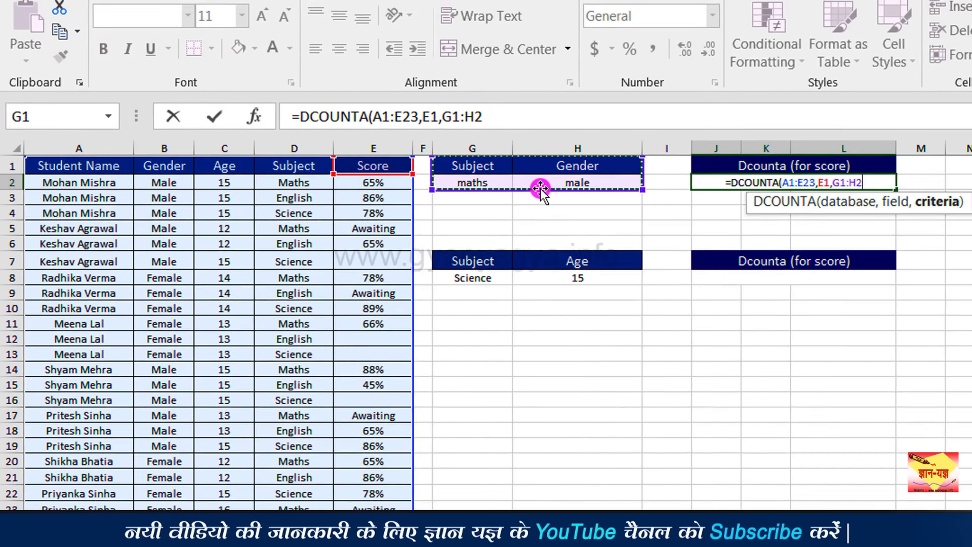
type(")")
key("Return")
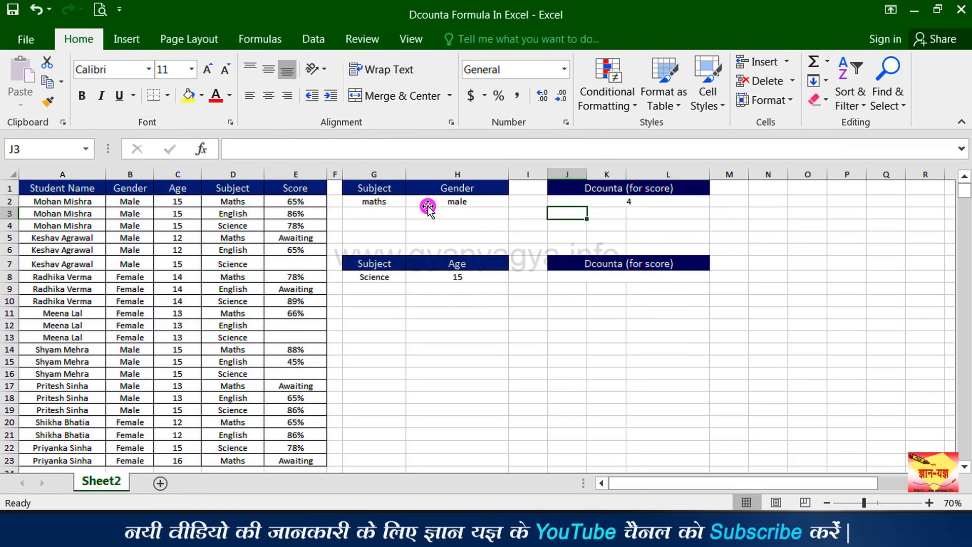
Select J2 to review its DCOUNTA formula returning 4
left_click(671, 202)
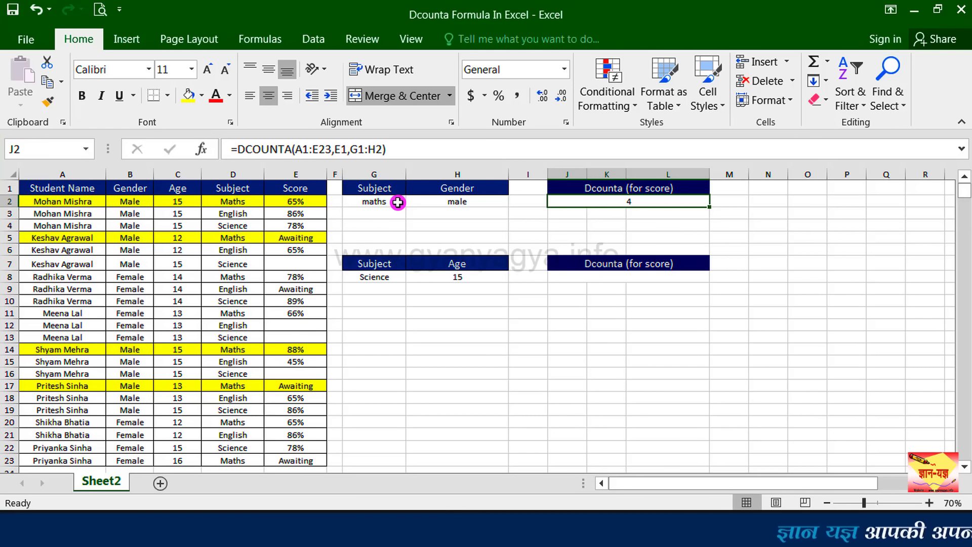
Replace maths with science in criterion cell G2 and confirm J2 now returns 2
left_click(397, 202)
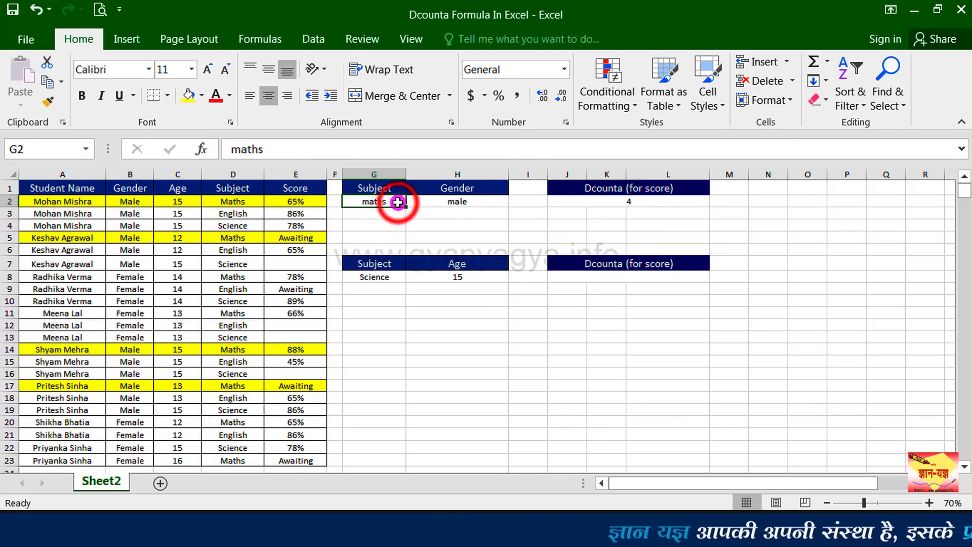
type("scie")
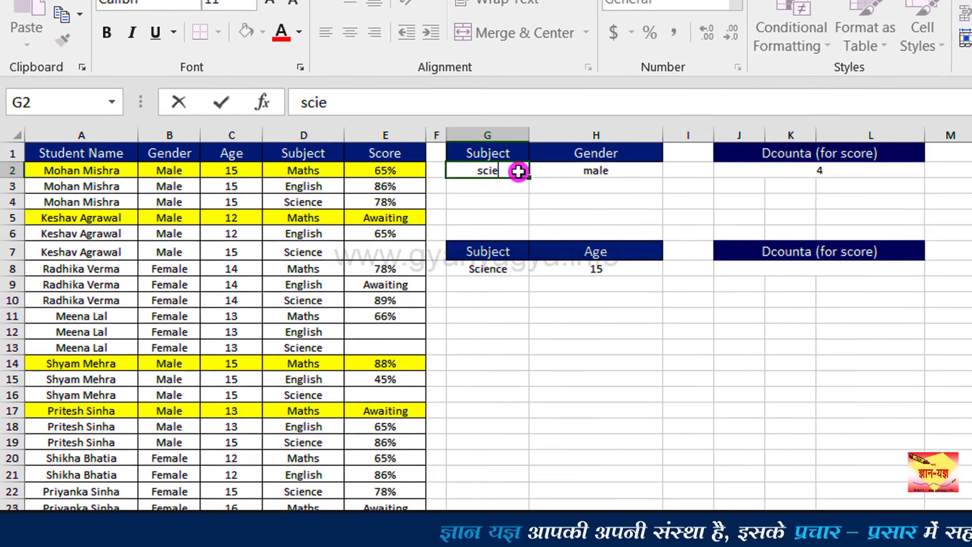
type("nce")
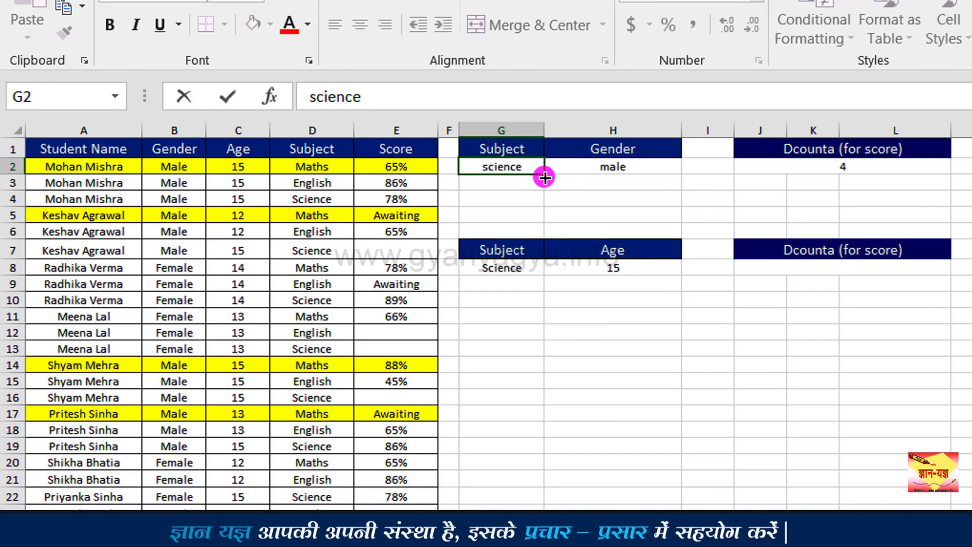
key("Return")
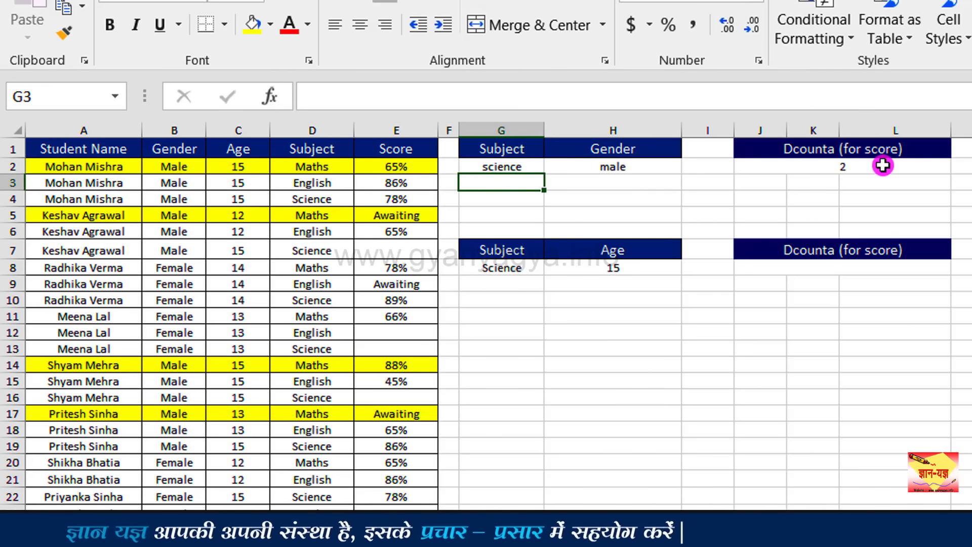
left_click(883, 164)
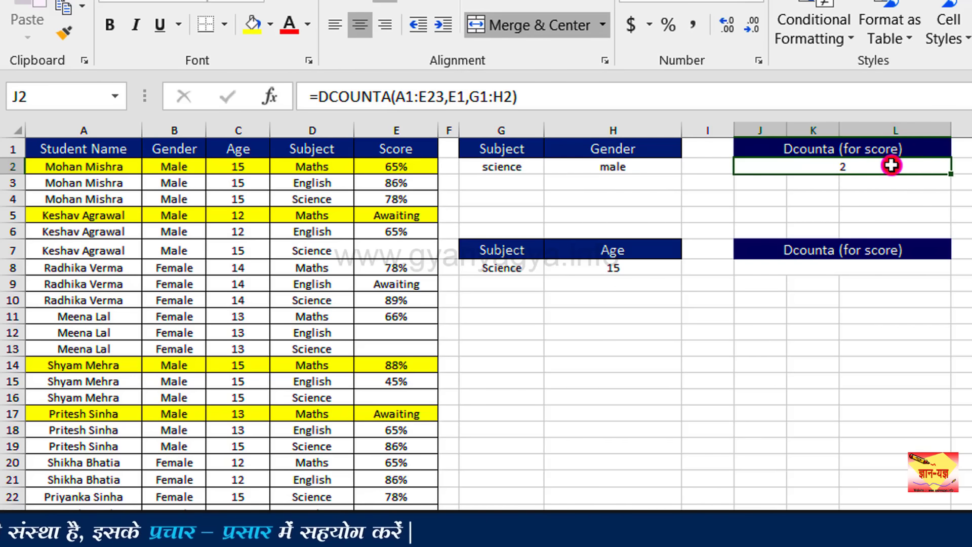
left_click(891, 165)
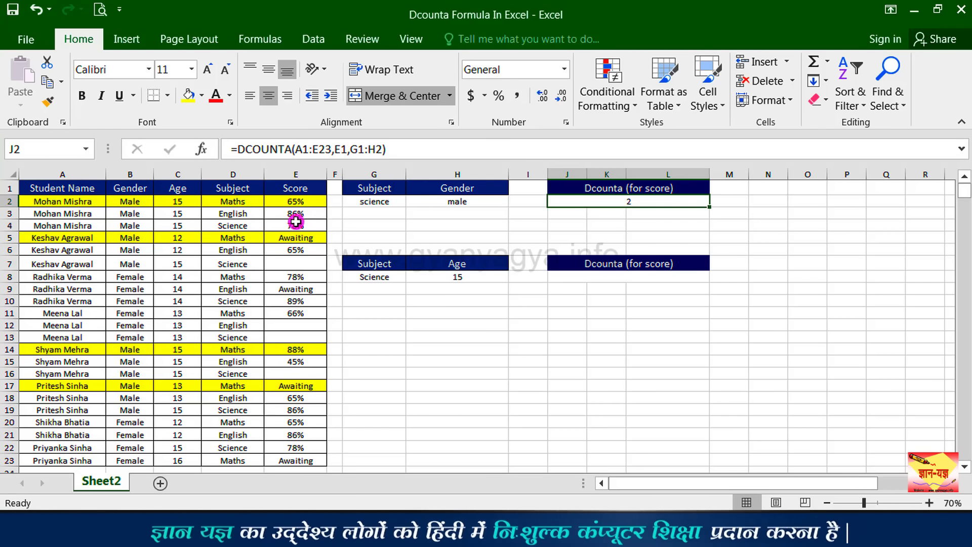
Remove the row shading from the student table and select second result cell J8
left_click_drag(295, 223, 81, 225)
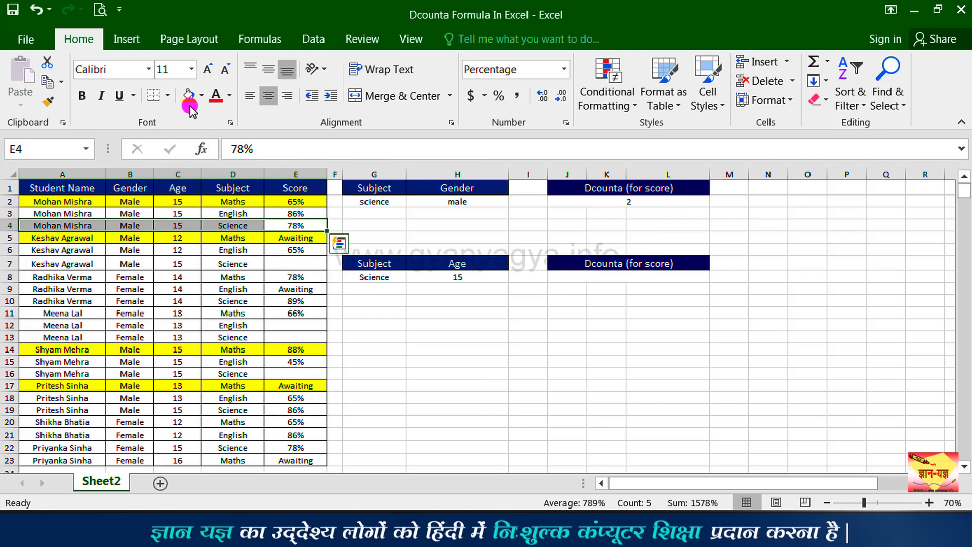
left_click(201, 96)
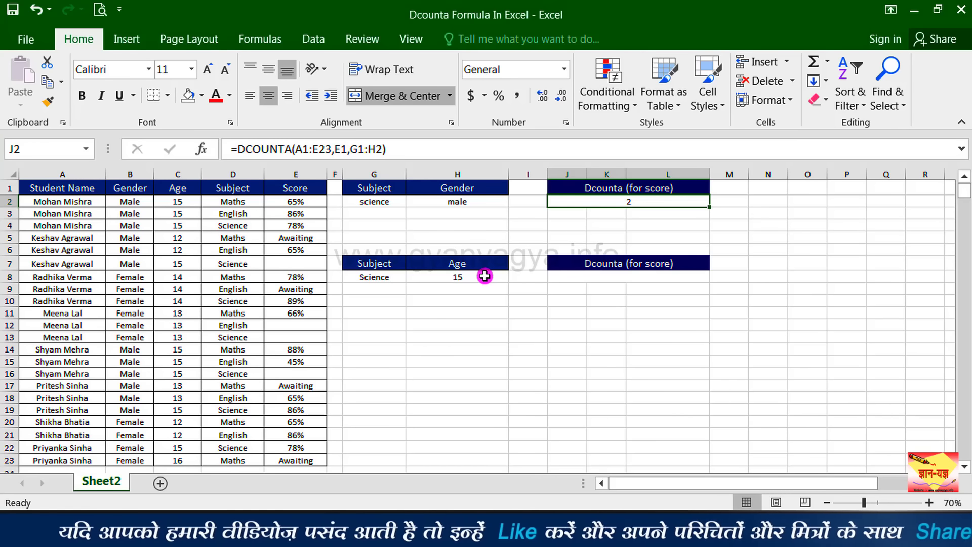
left_click(682, 279)
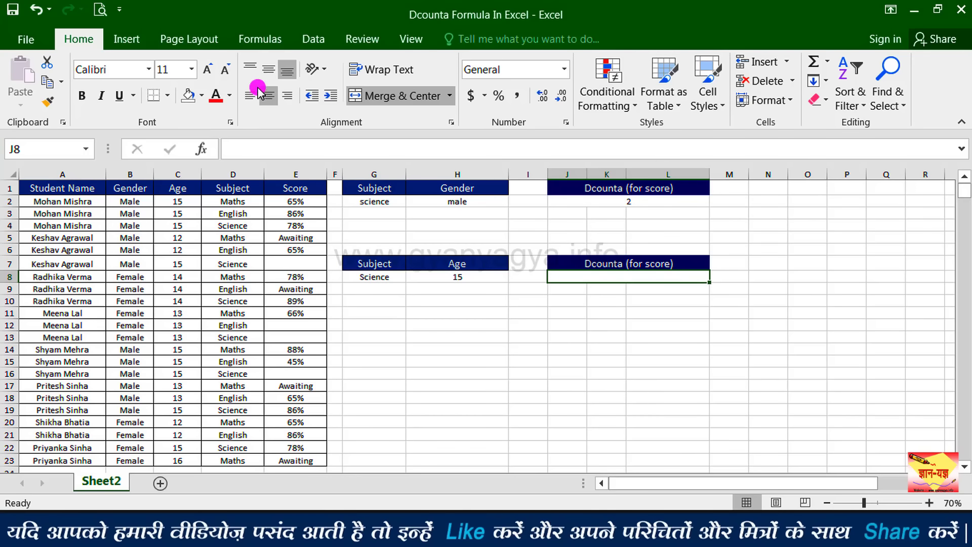
Insert DCOUNTA into J8 by searching 'dcounta' in Insert Function
left_click(259, 40)
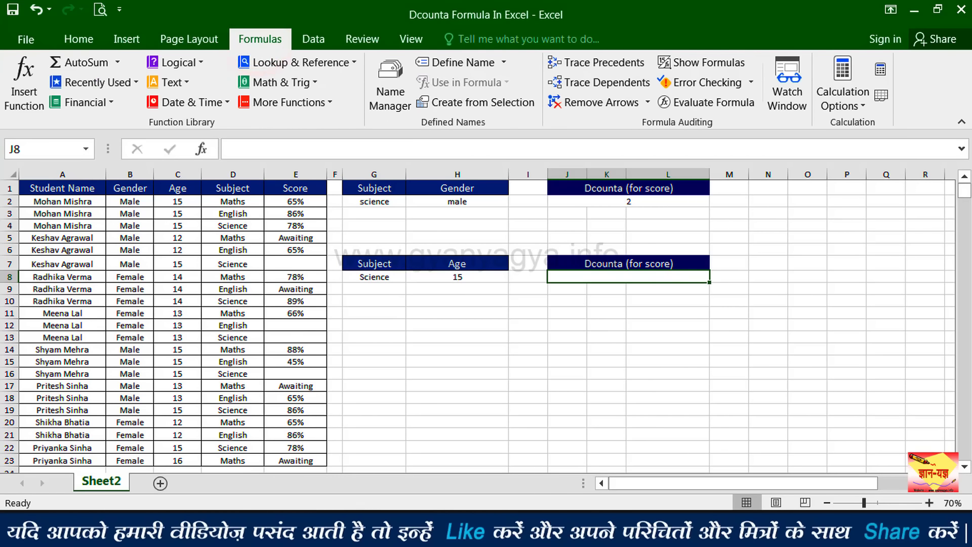
left_click(23, 107)
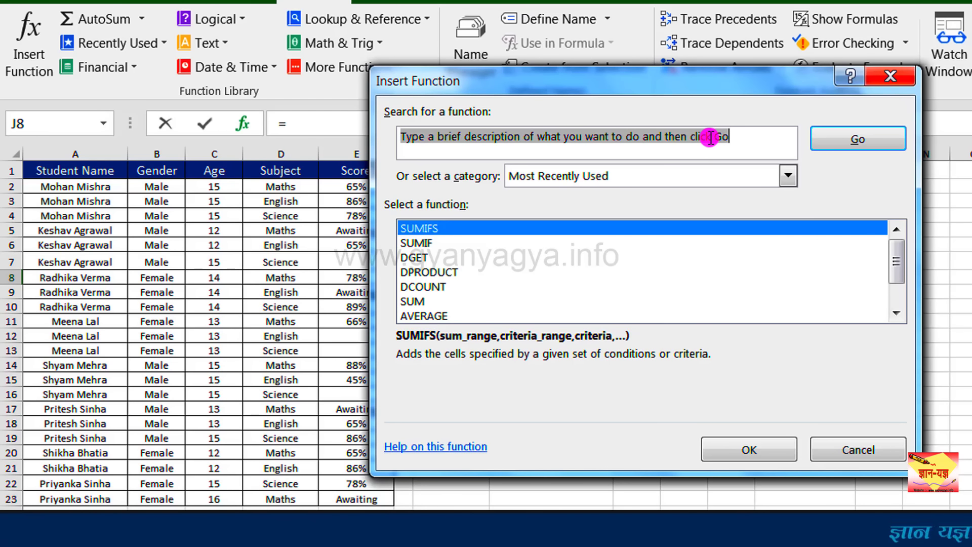
type("dc")
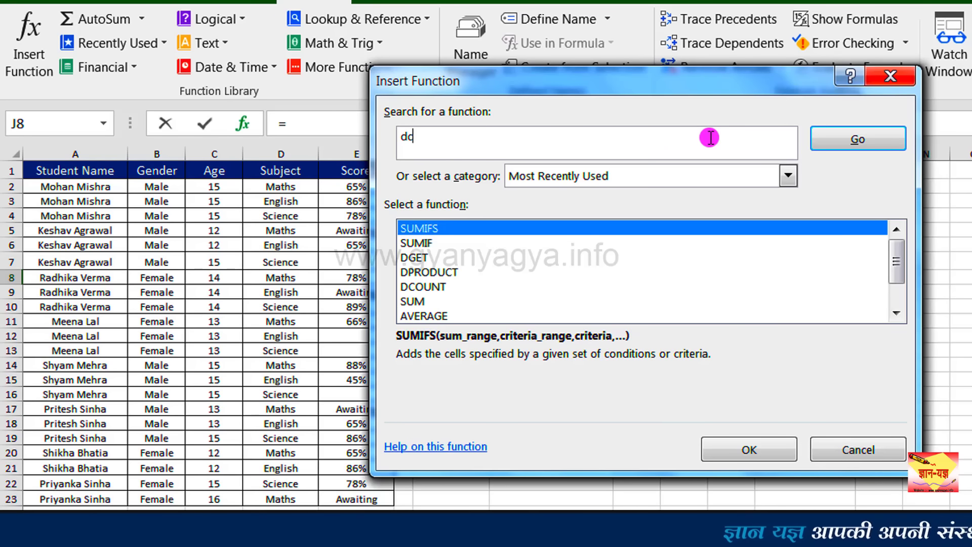
type("ount")
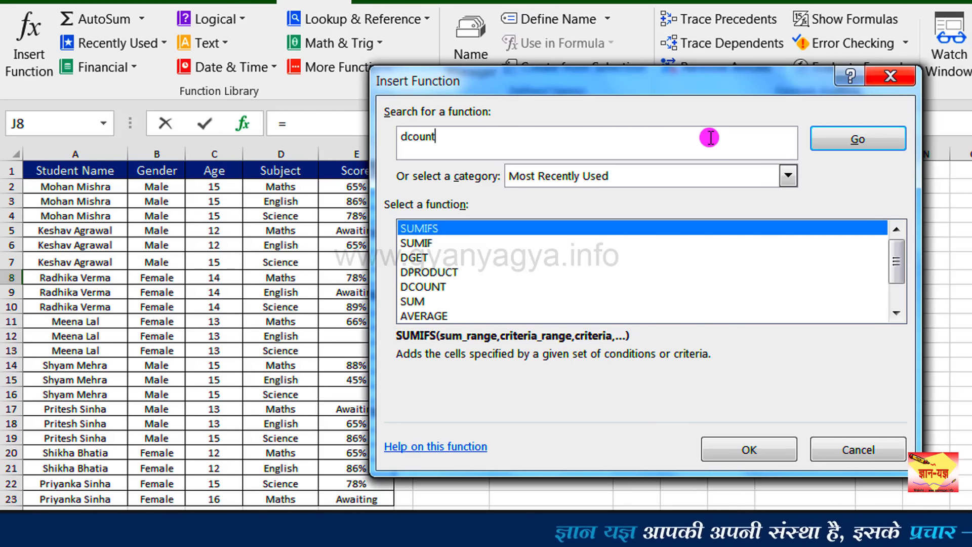
type("a")
left_click(895, 139)
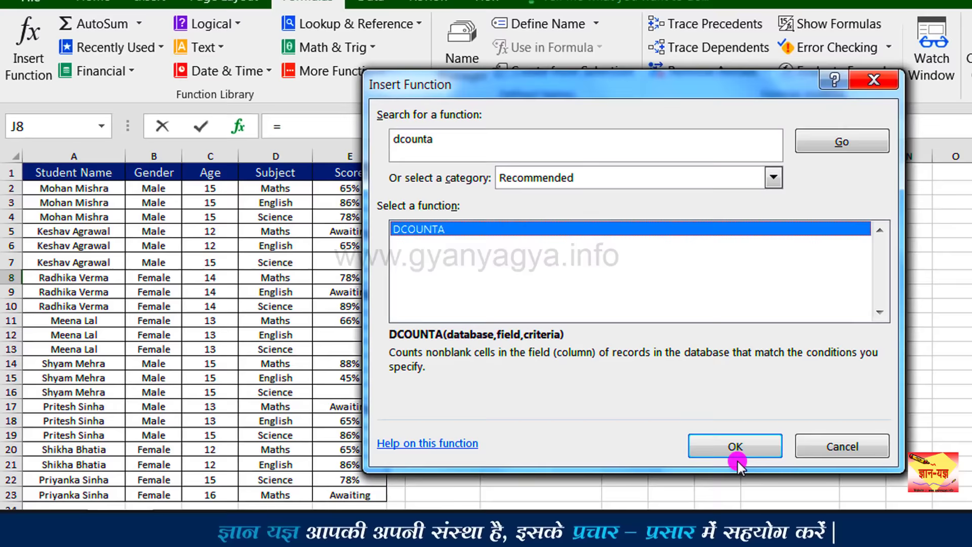
left_click(735, 447)
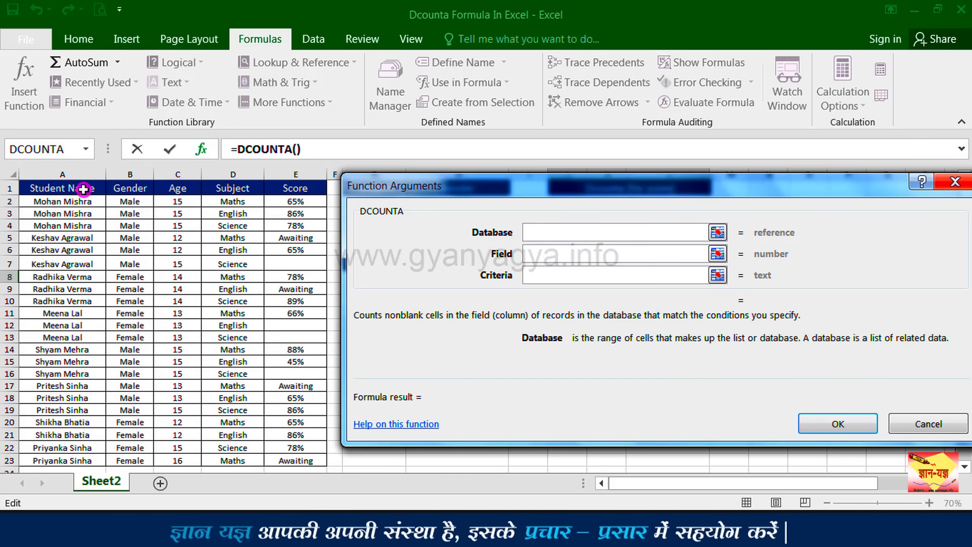
Set DCOUNTA's Database A1:E23, Field E1 and Criteria G7:H8, giving a count of 3
left_click_drag(84, 189, 292, 459)
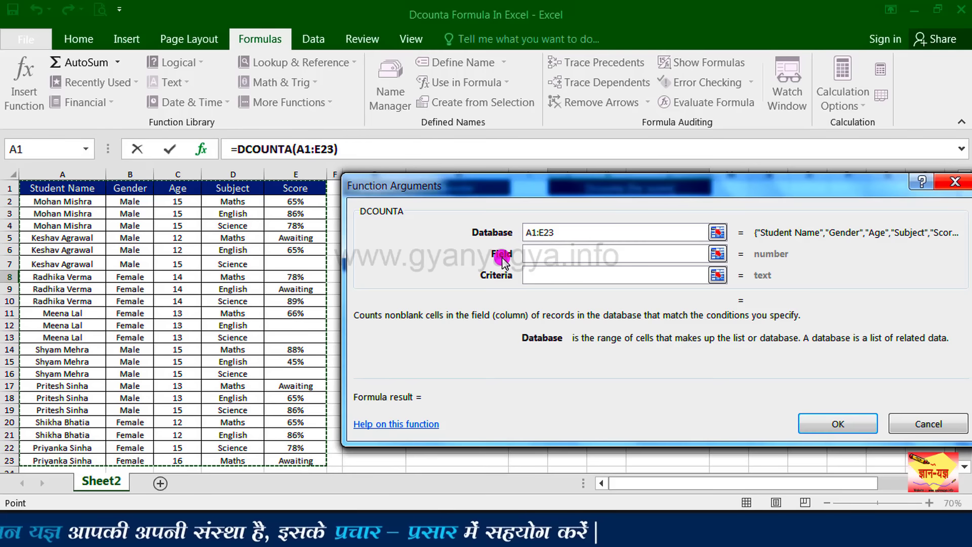
left_click(550, 252)
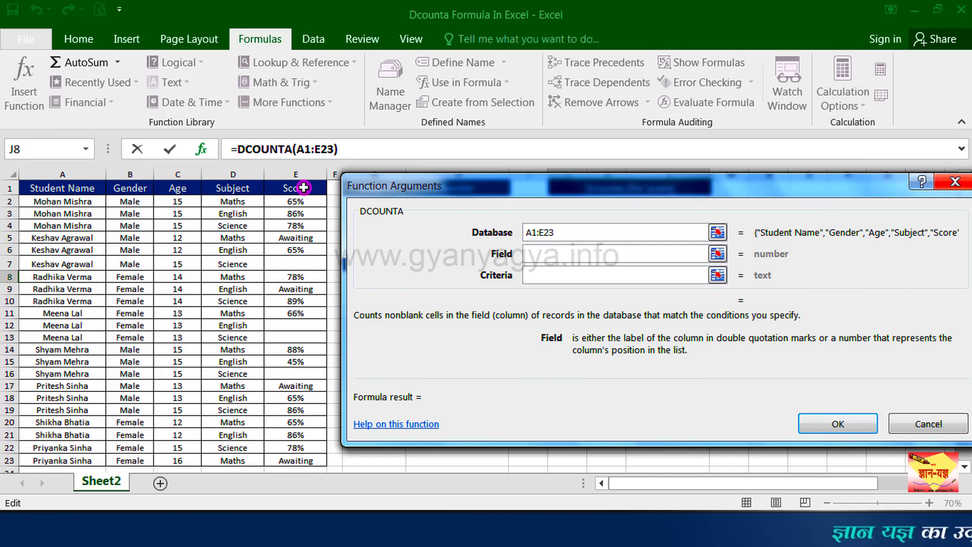
left_click(302, 187)
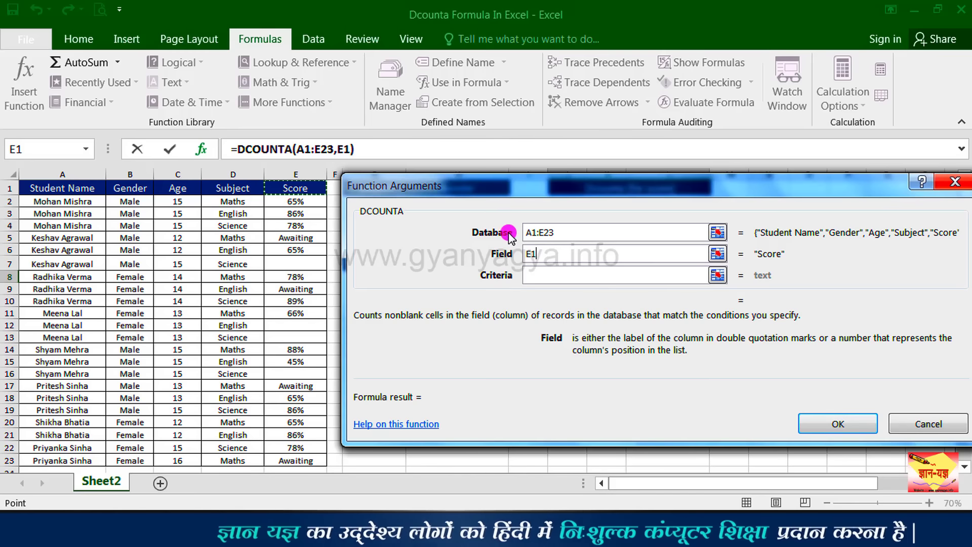
left_click(536, 272)
left_click_drag(522, 195, 506, 362)
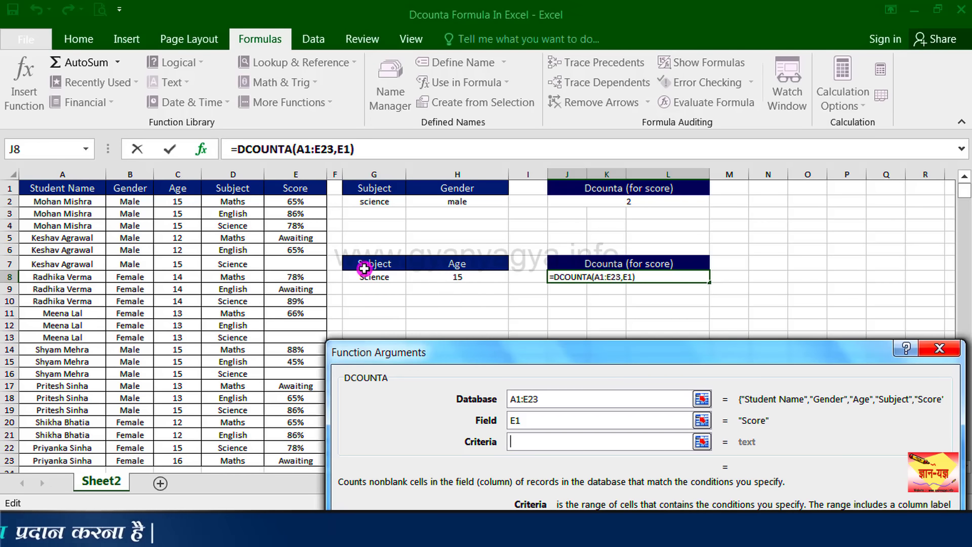
left_click_drag(372, 260, 454, 275)
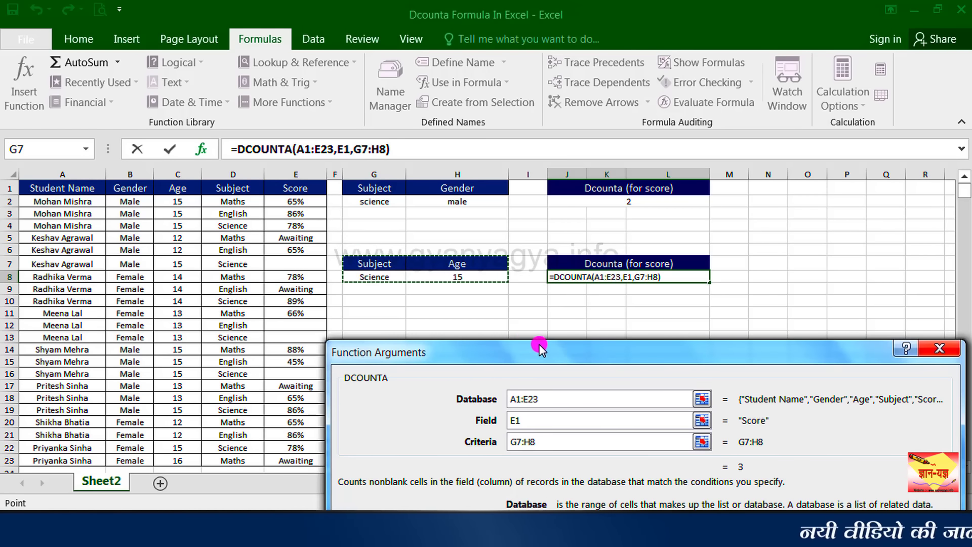
left_click_drag(540, 349, 474, 221)
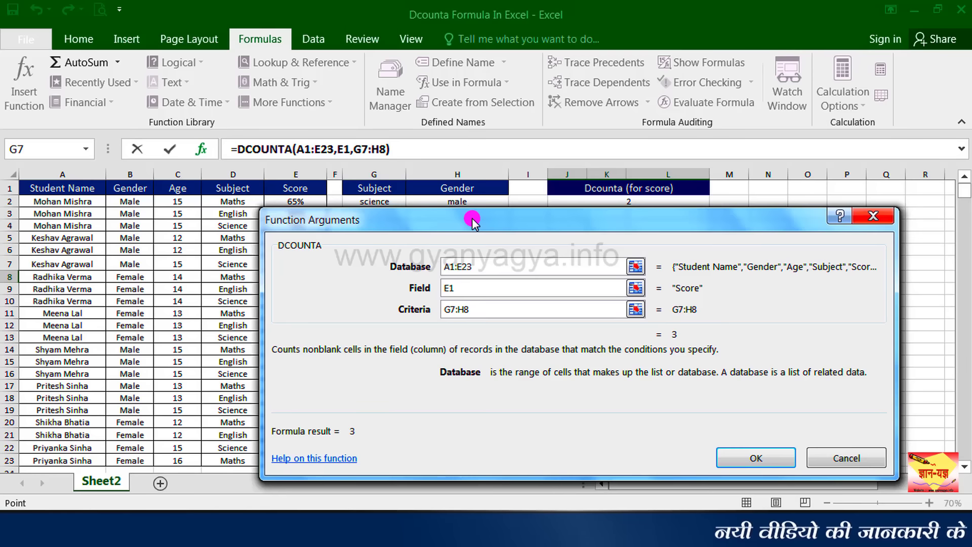
left_click(748, 457)
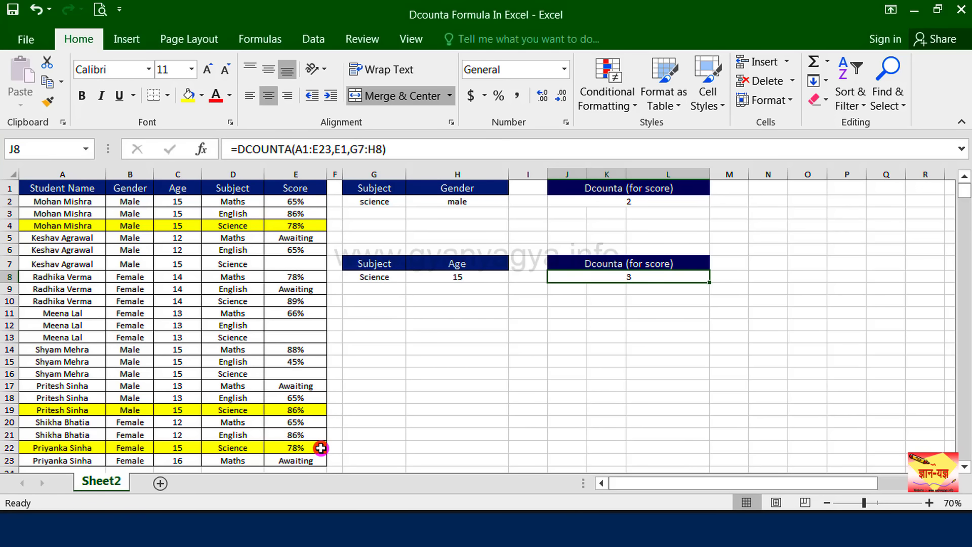
Fill unscored Science age-15 rows 16 and 7 red, then recheck J8's count of 3
left_click_drag(296, 374, 62, 374)
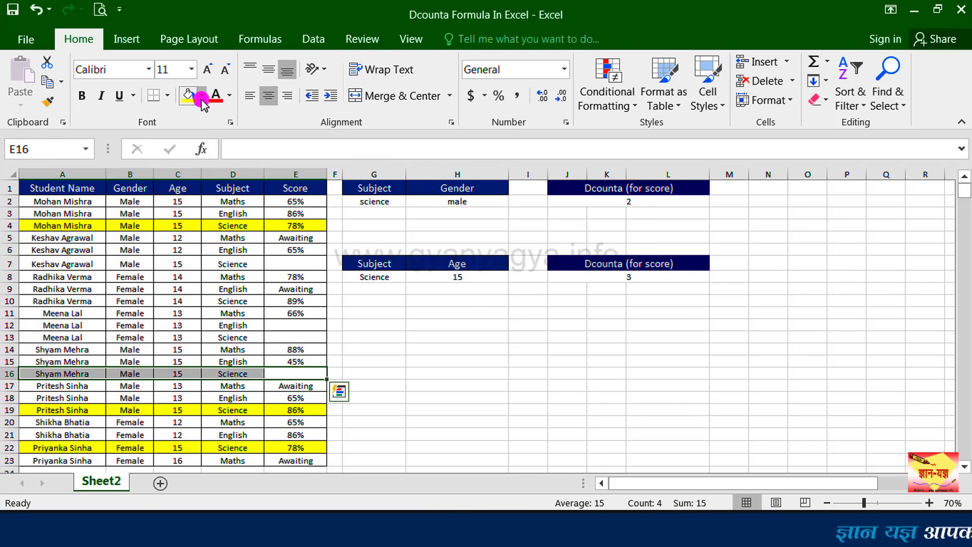
left_click(202, 95)
left_click(201, 226)
left_click_drag(296, 263, 62, 264)
key("F4")
left_click(373, 329)
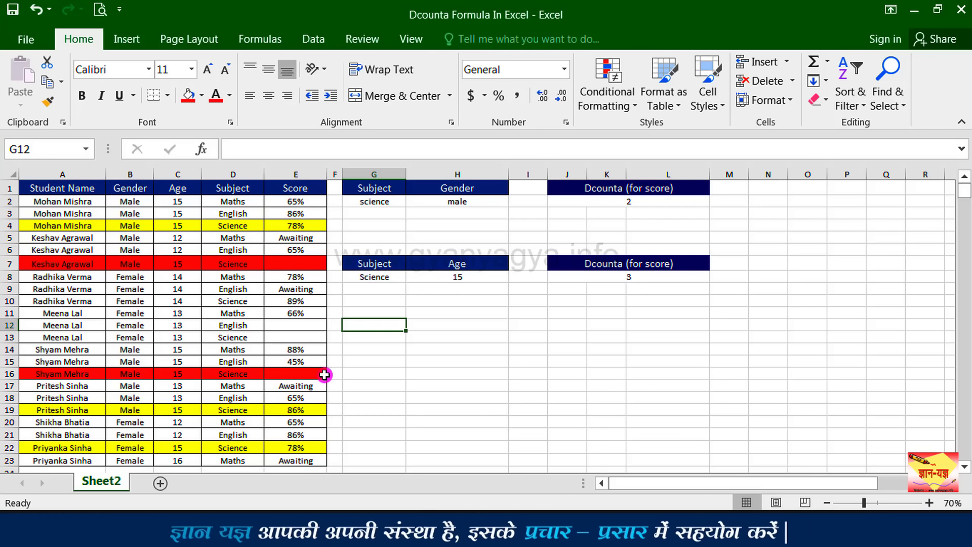
left_click(679, 279)
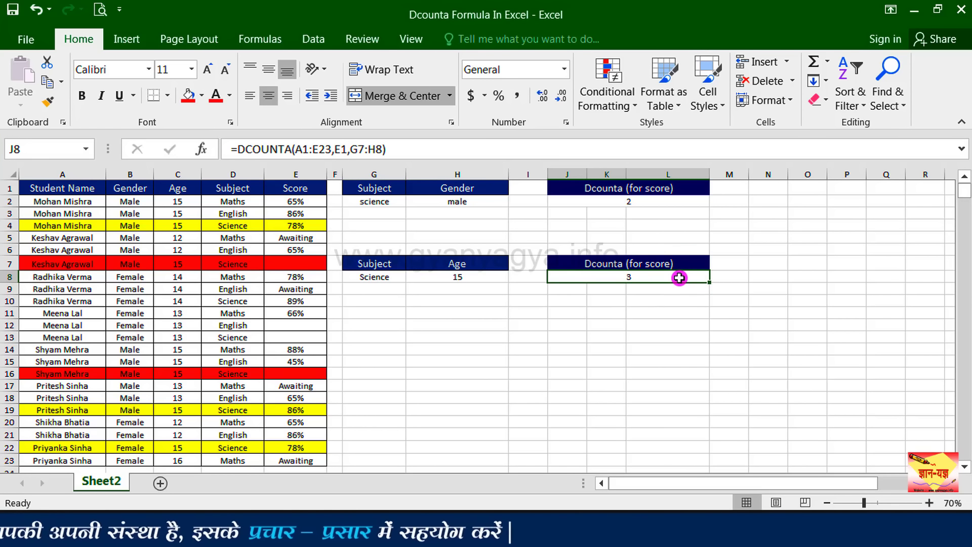
left_click(493, 375)
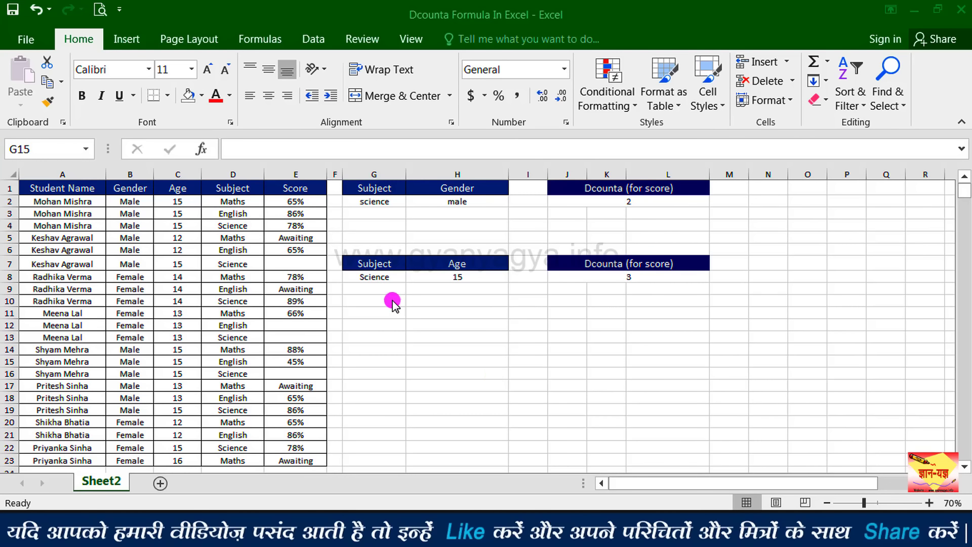
Enter 14 as the Age criterion in H8 and confirm the J8 DCOUNTA result is now 1
left_click(449, 277)
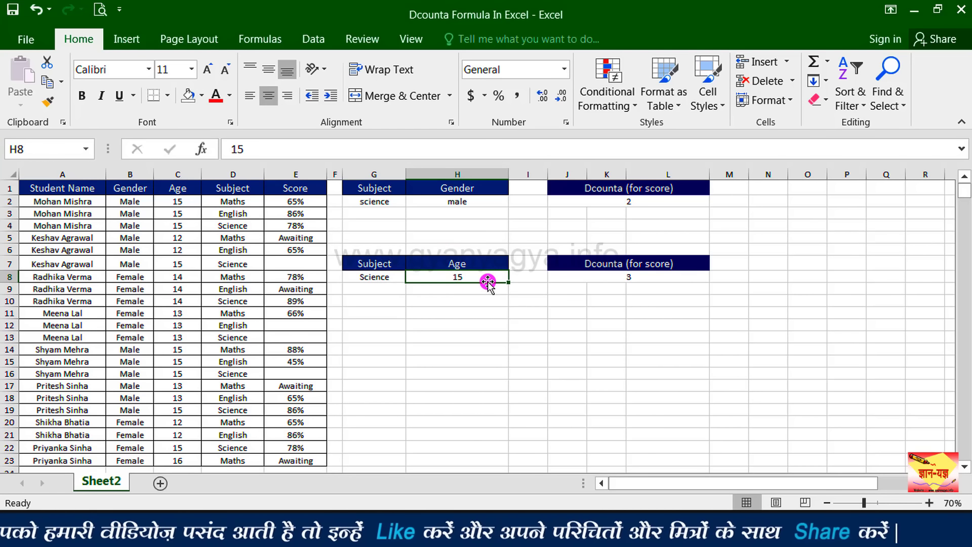
type("14")
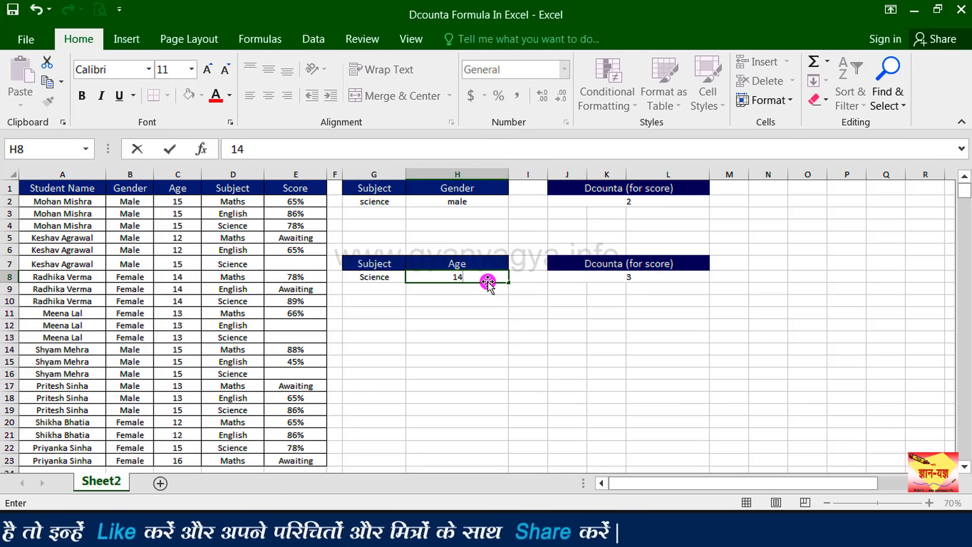
key("Return")
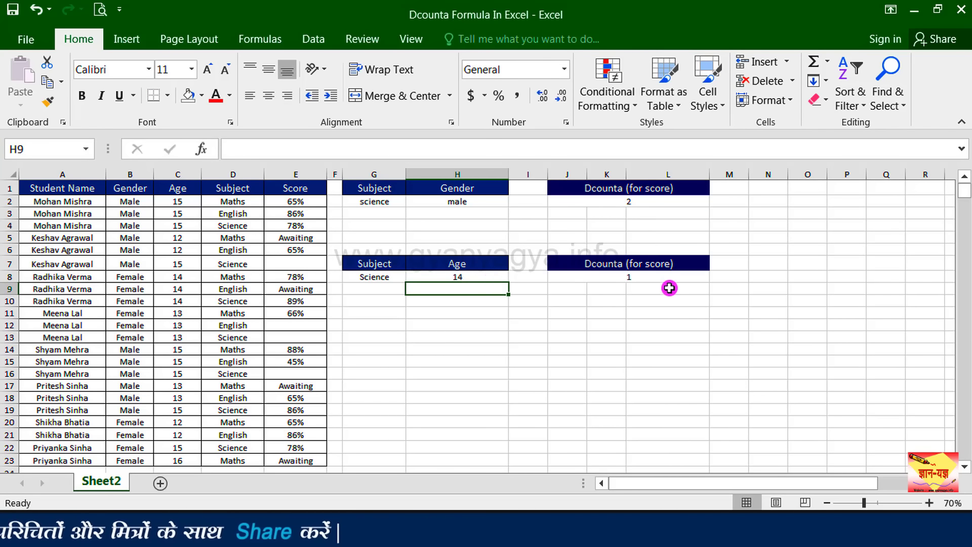
left_click(669, 277)
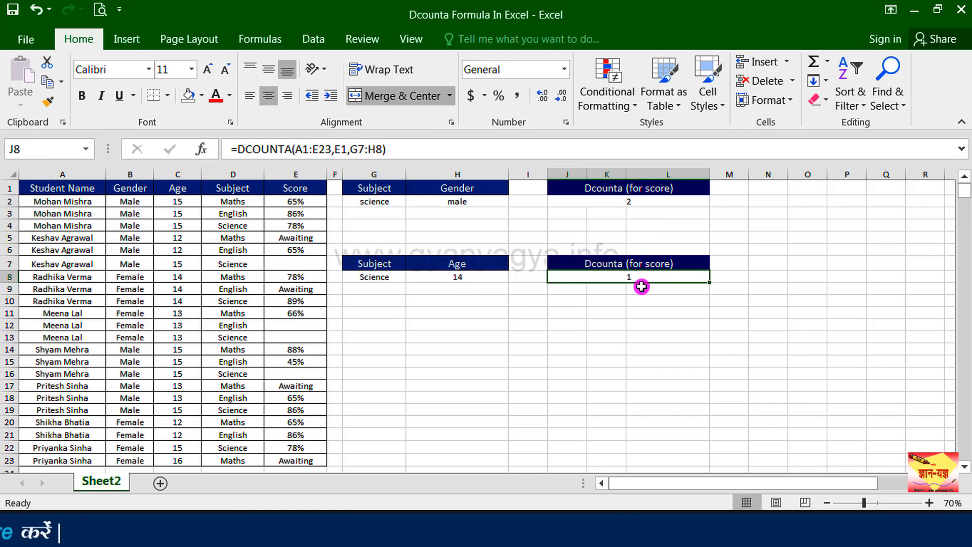